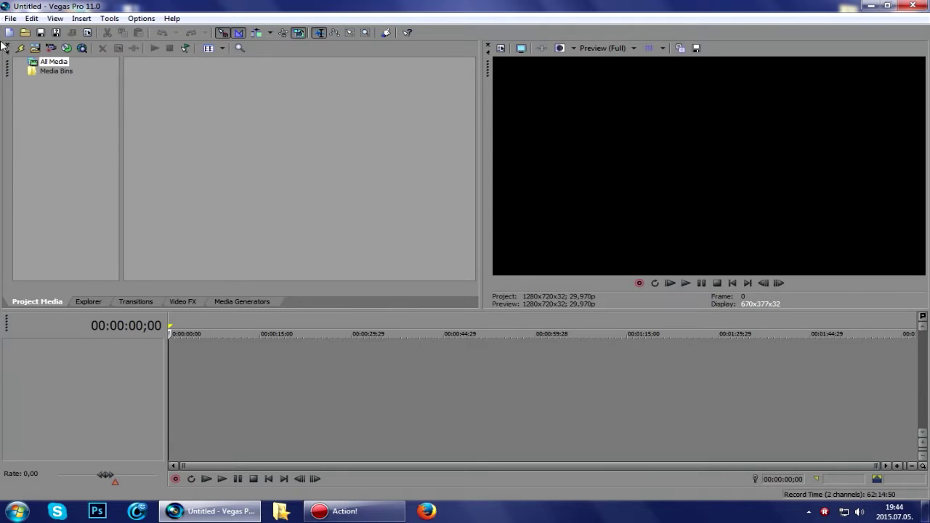
Import the HUBERIX 3D INTRO video from the Documents library onto the empty timeline.
key("super")
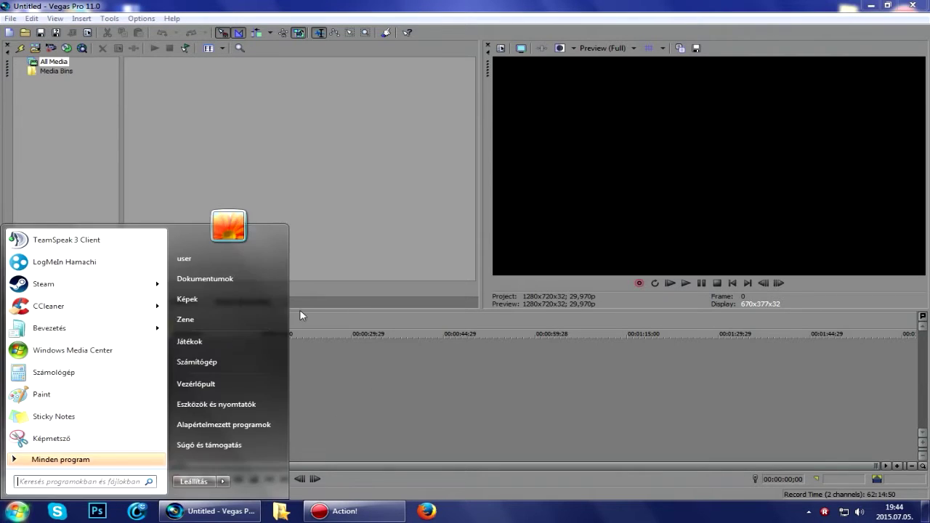
left_click(265, 279)
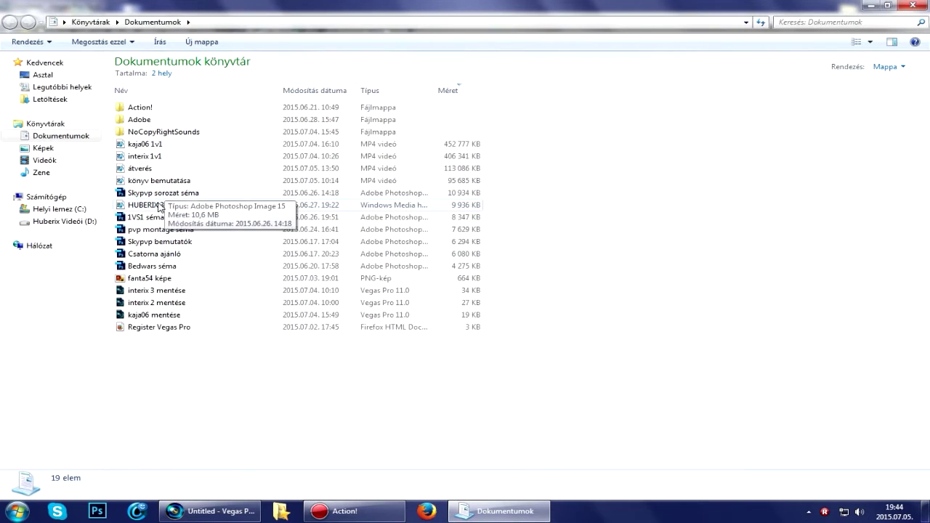
left_click_drag(279, 329, 223, 370)
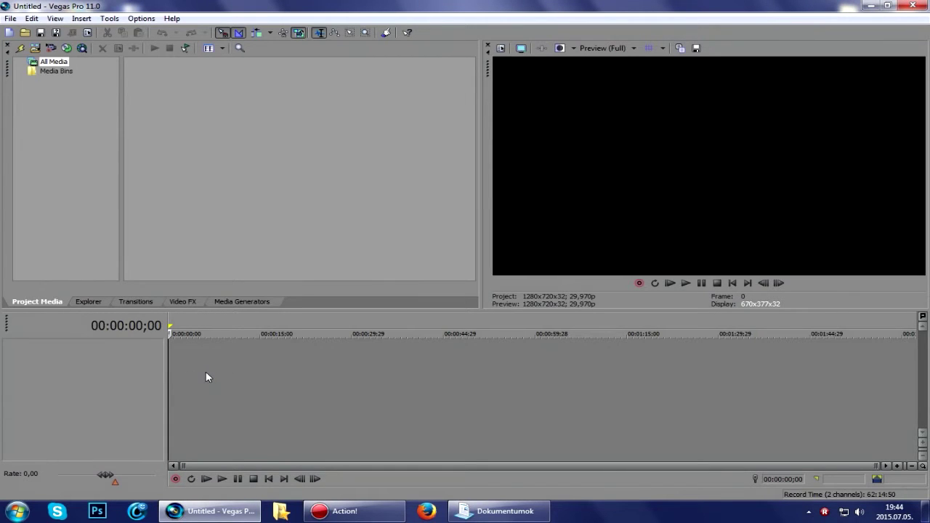
left_click_drag(206, 377, 207, 376)
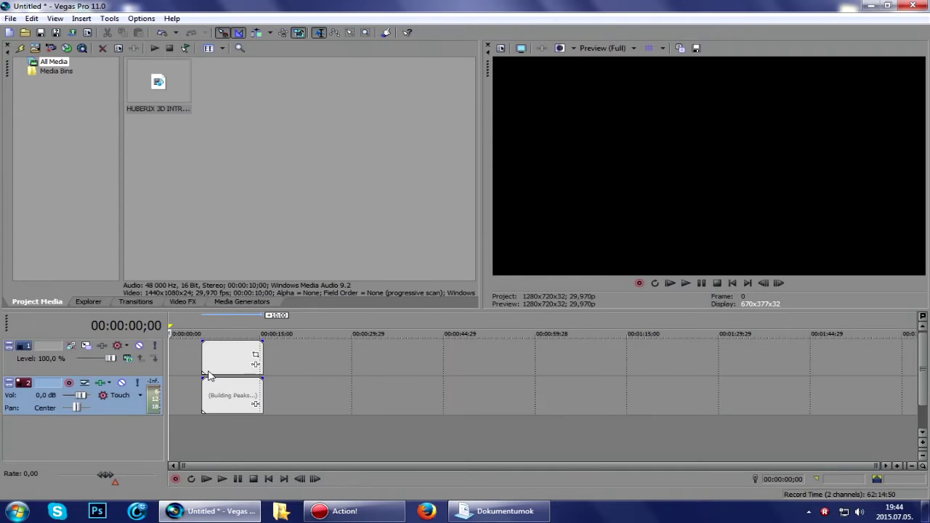
Move the intro's video and audio events to the start of the timeline and return the playback cursor to the beginning.
left_click_drag(225, 369, 192, 370)
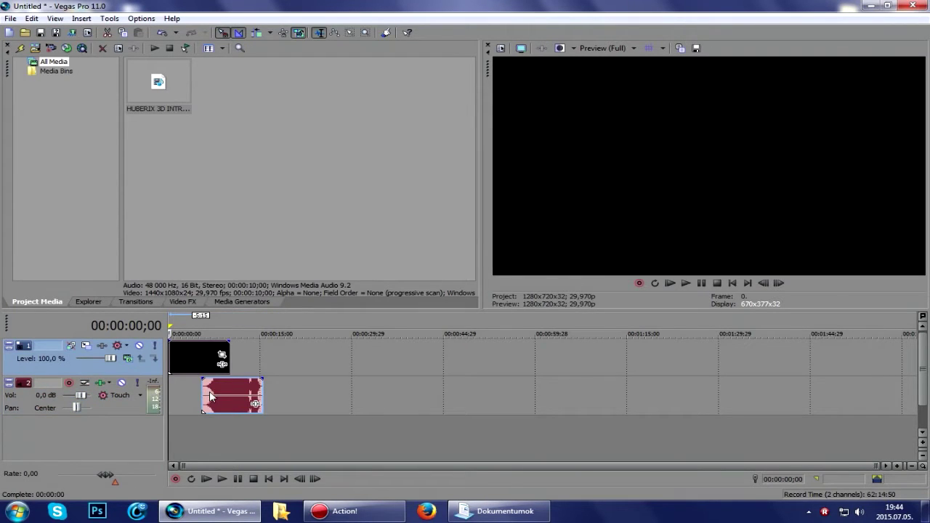
left_click_drag(218, 392, 185, 392)
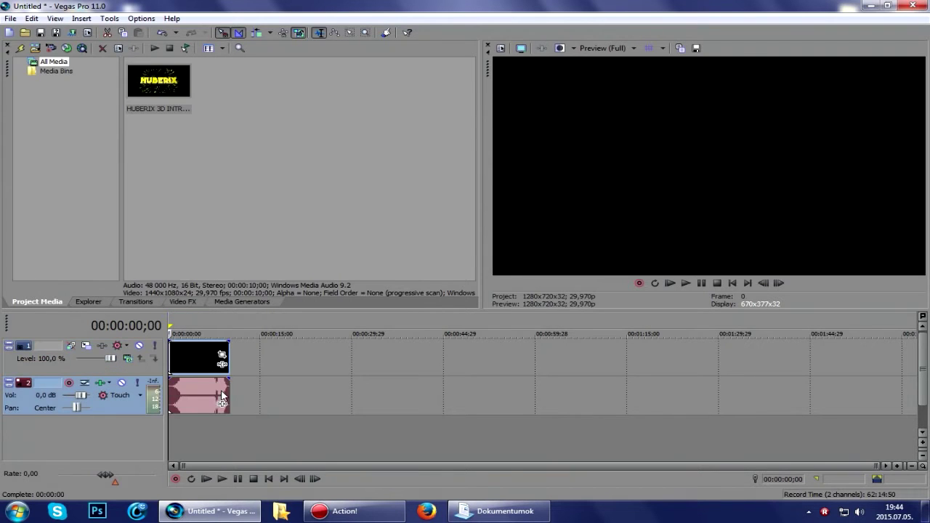
left_click(501, 511)
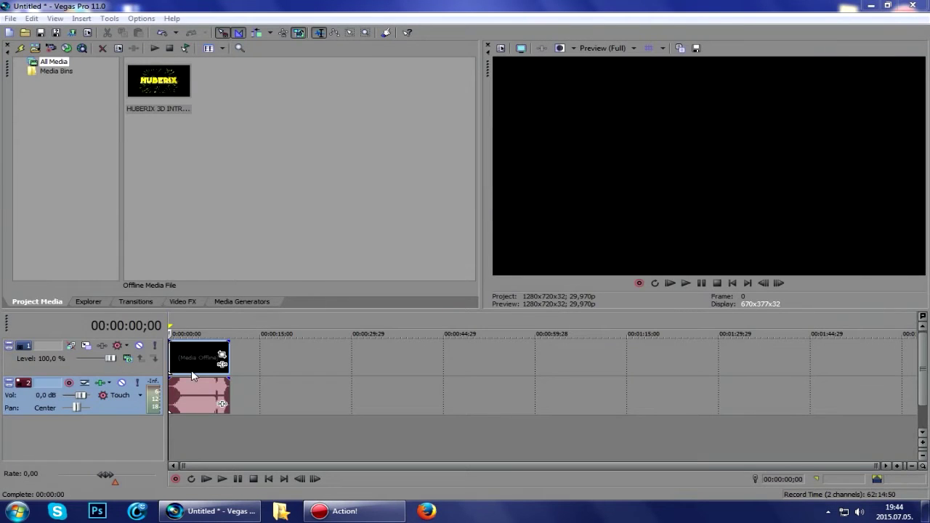
left_click(192, 373)
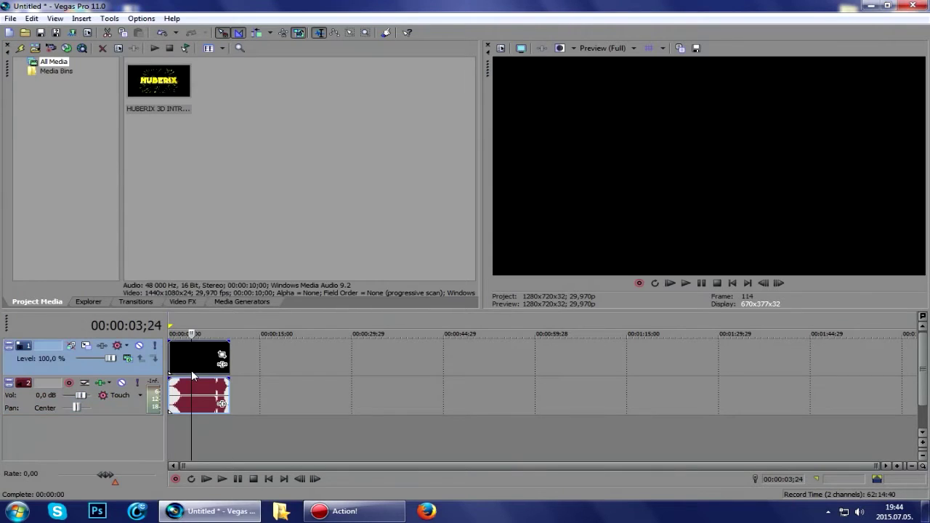
key("ctrl+Home")
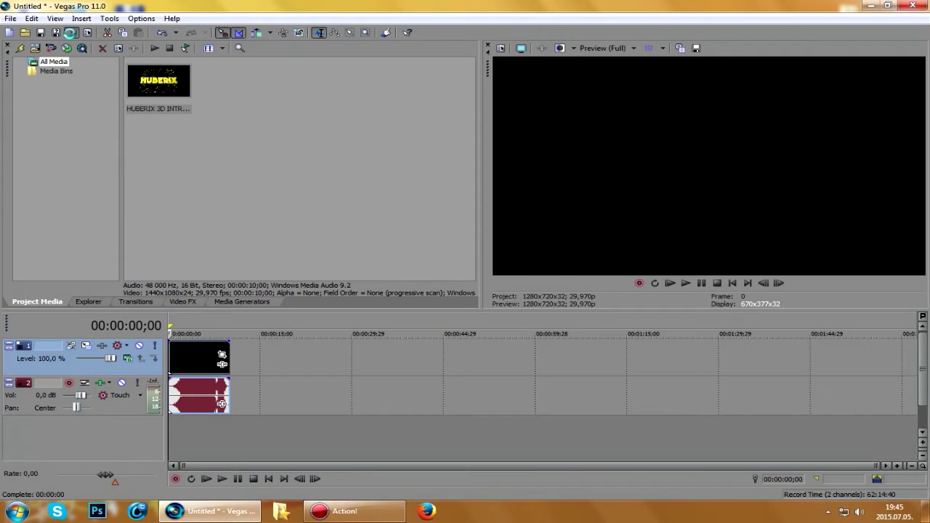
Open the Render As settings, list all output formats instead of favorites only, and expand the Sony AVC/MVC templates.
left_click(70, 32)
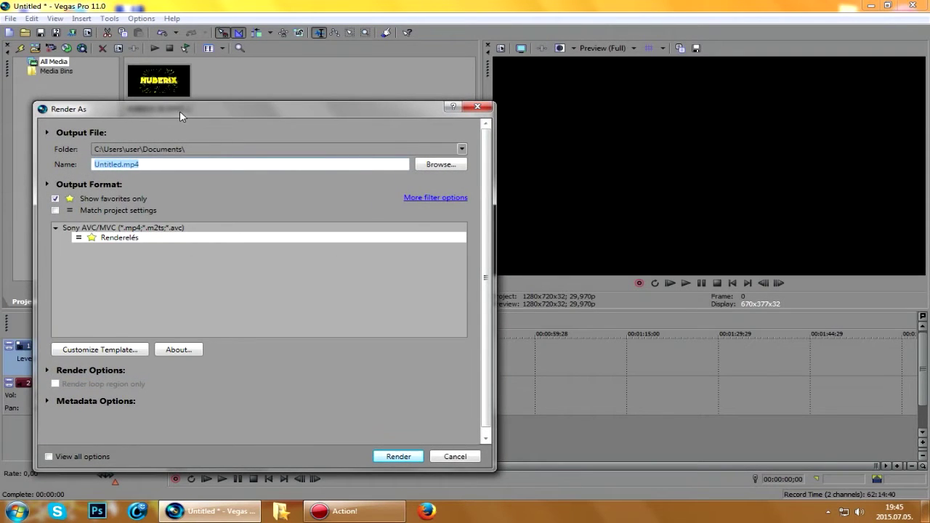
left_click_drag(178, 112, 318, 86)
left_click(194, 174)
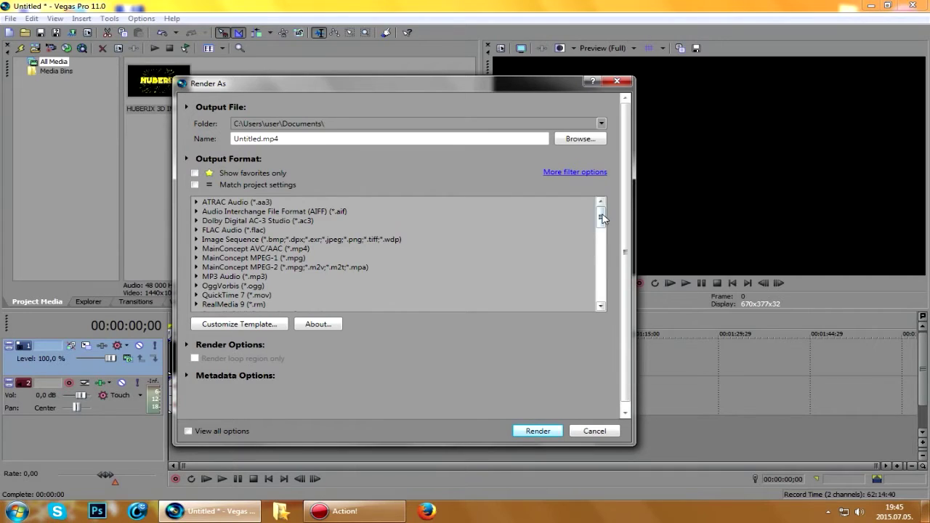
left_click_drag(602, 218, 602, 232)
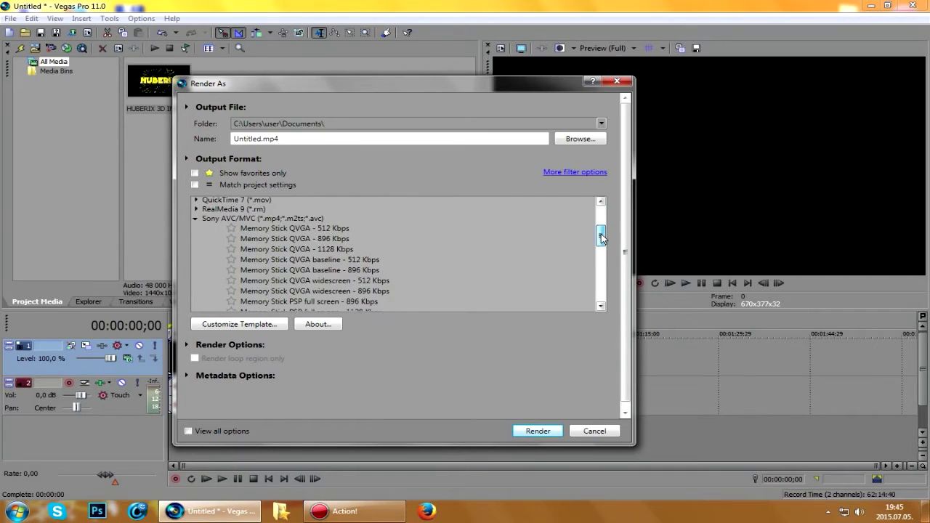
left_click(197, 216)
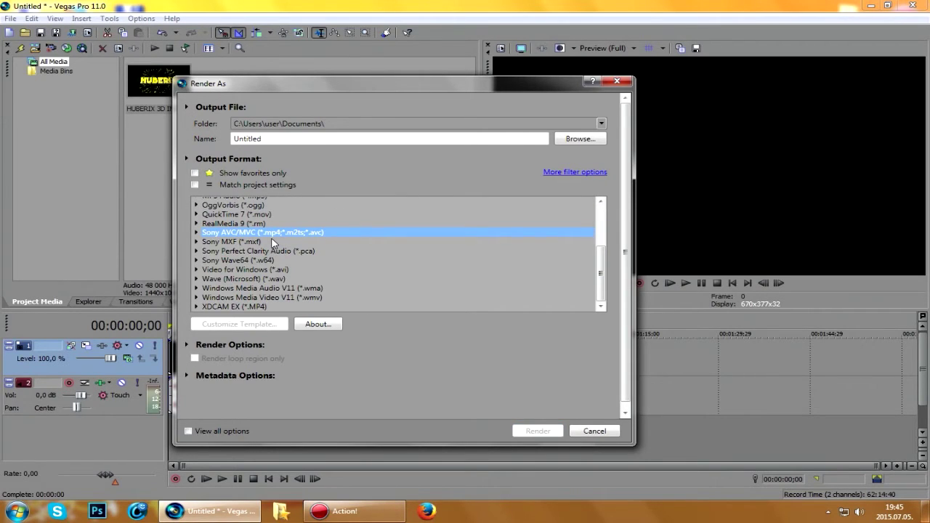
left_click(196, 233)
mouse_move(599, 233)
left_mouse_down()
mouse_move(594, 255)
mouse_move(598, 243)
left_mouse_up()
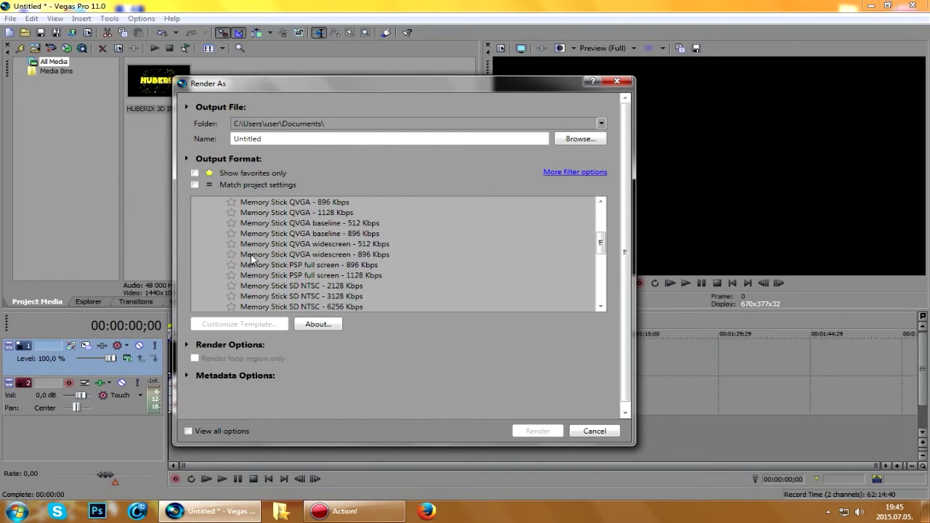
Customize the Memory Stick QVGA widescreen - 512 Kbps template with AVC video format and High definition (1280x720) frame size.
left_click(332, 244)
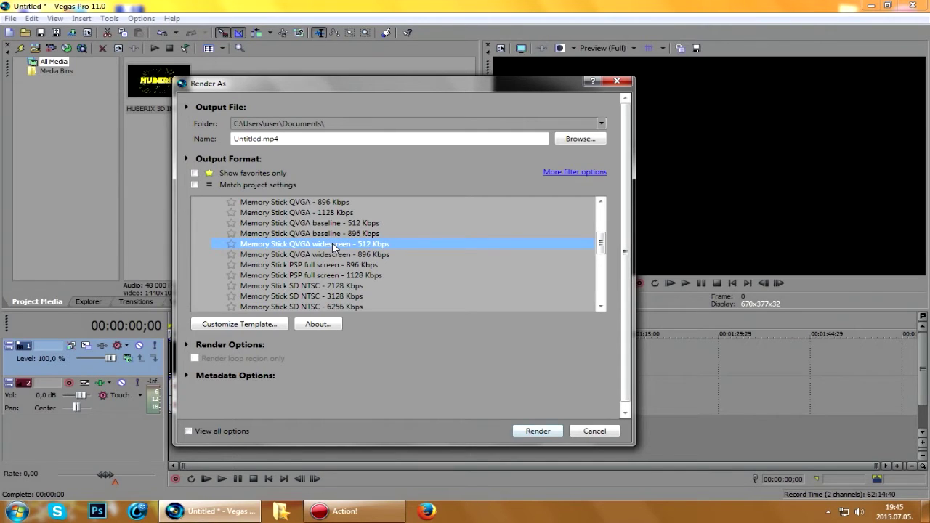
left_click(258, 324)
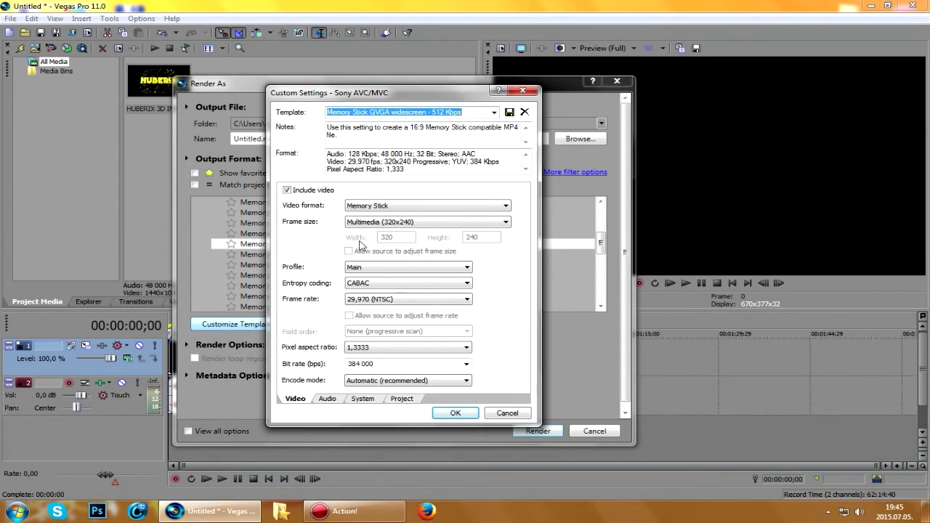
left_click(352, 205)
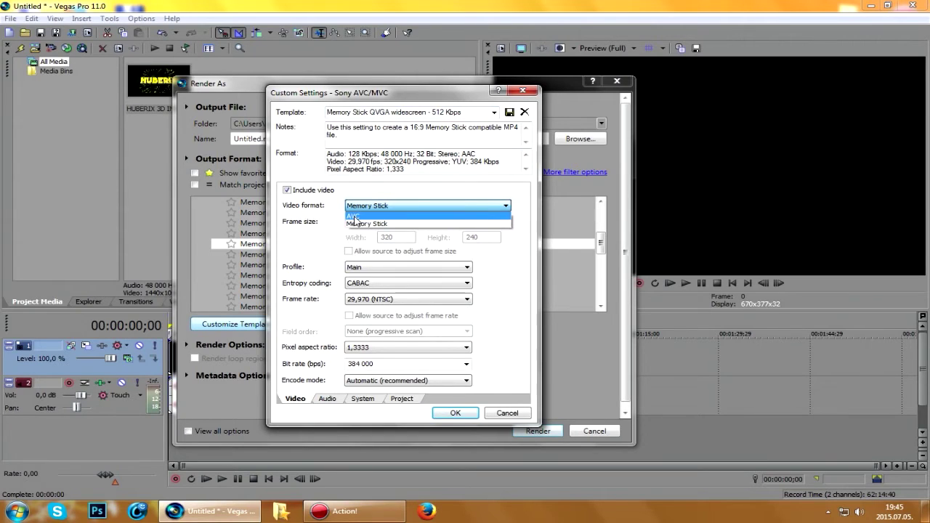
left_click(355, 223)
left_click(359, 223)
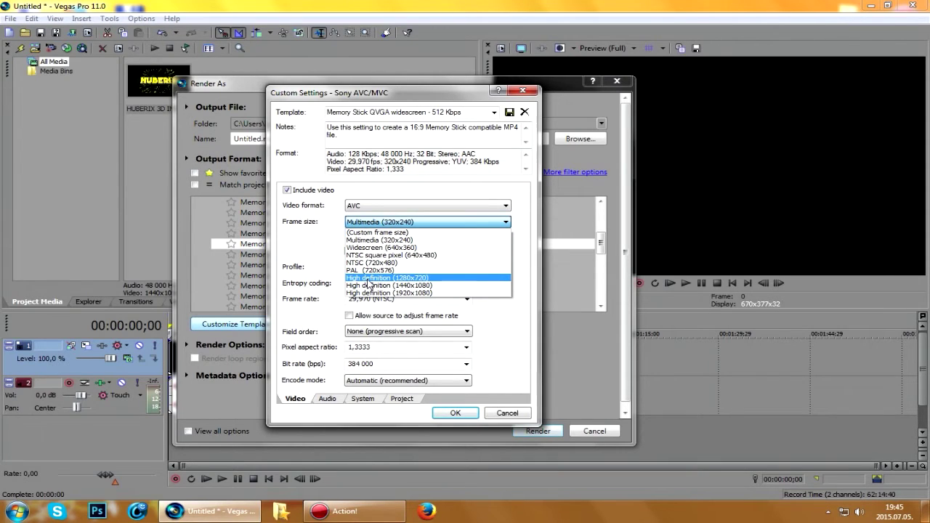
left_click(370, 278)
Set the template's video profile to High and its pixel aspect ratio to 1,0000.
left_click(366, 270)
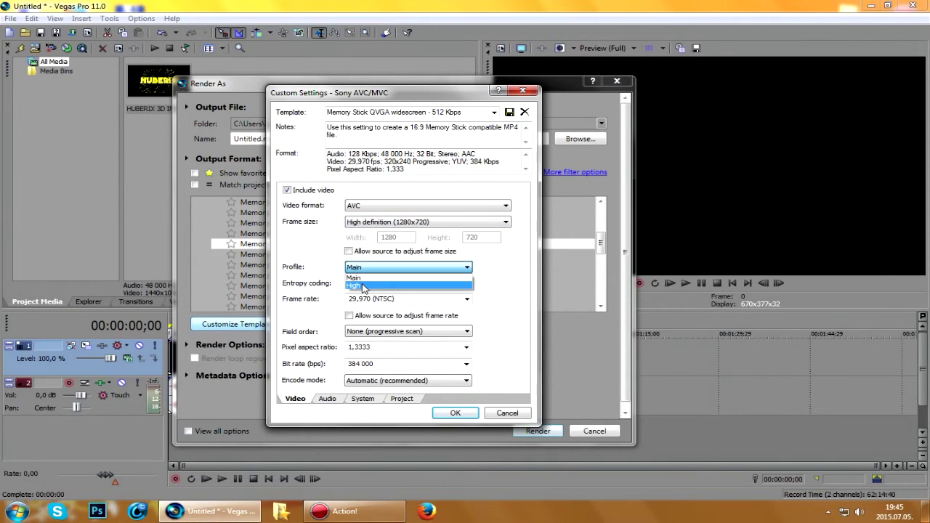
left_click(362, 286)
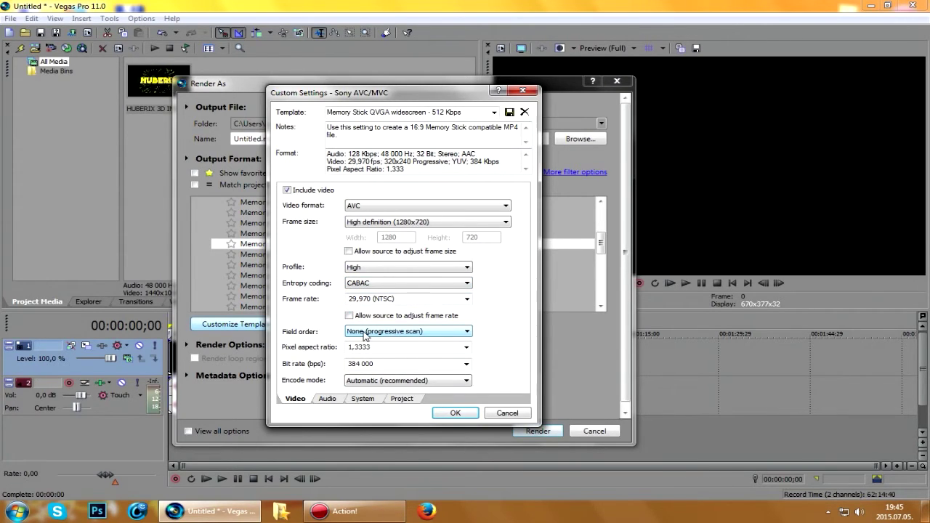
left_click(467, 346)
left_click(418, 355)
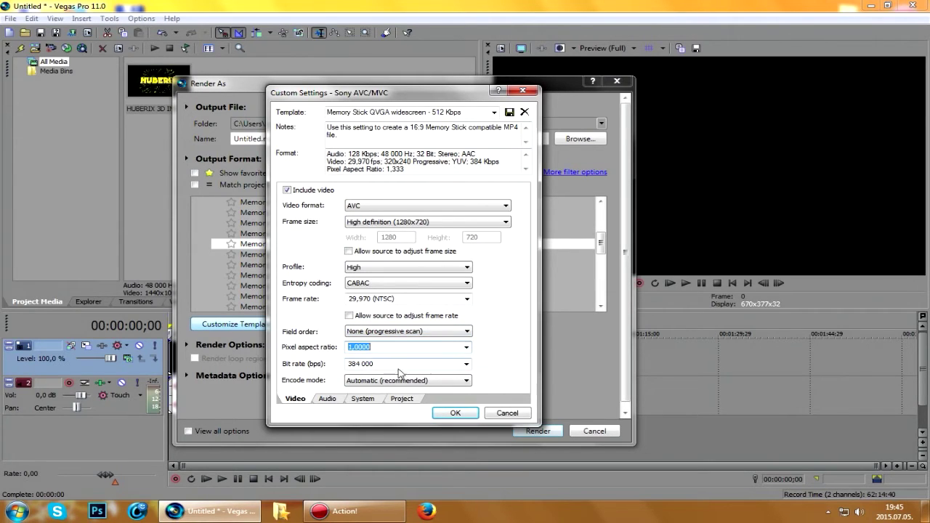
Set the video bit rate to 10 000 000 bps and the encode mode to Render using CPU only.
left_click(466, 363)
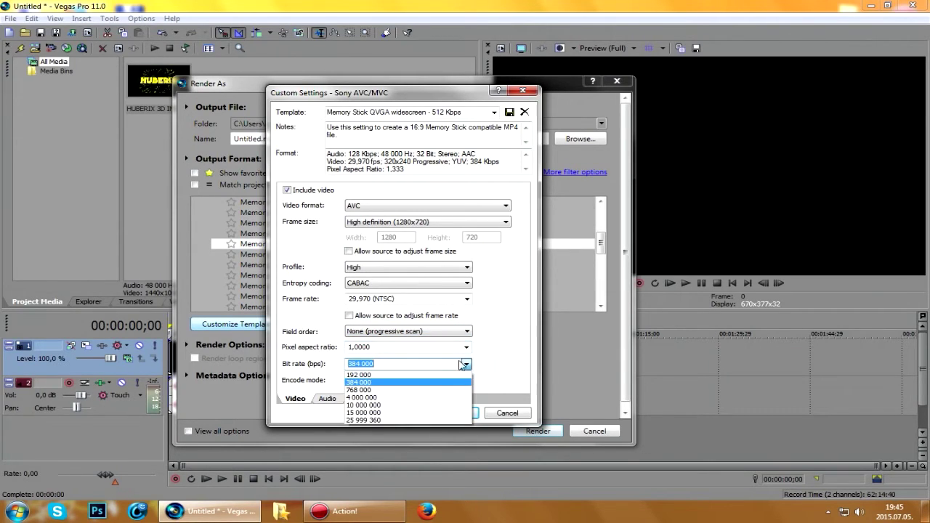
left_click(400, 405)
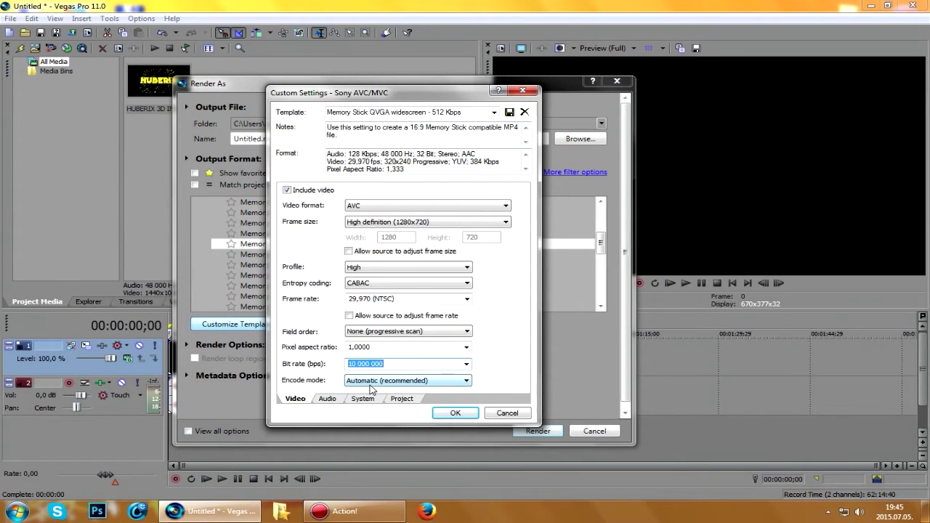
left_click(371, 381)
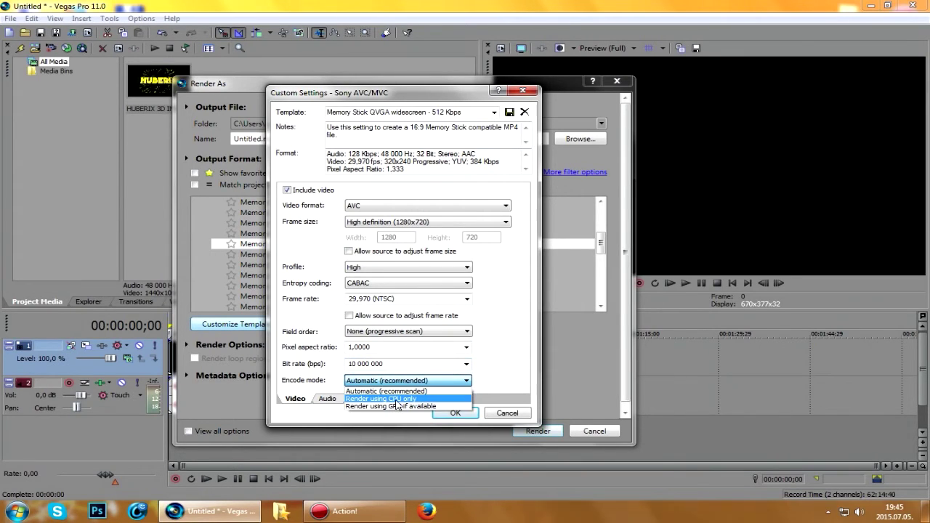
left_click(396, 400)
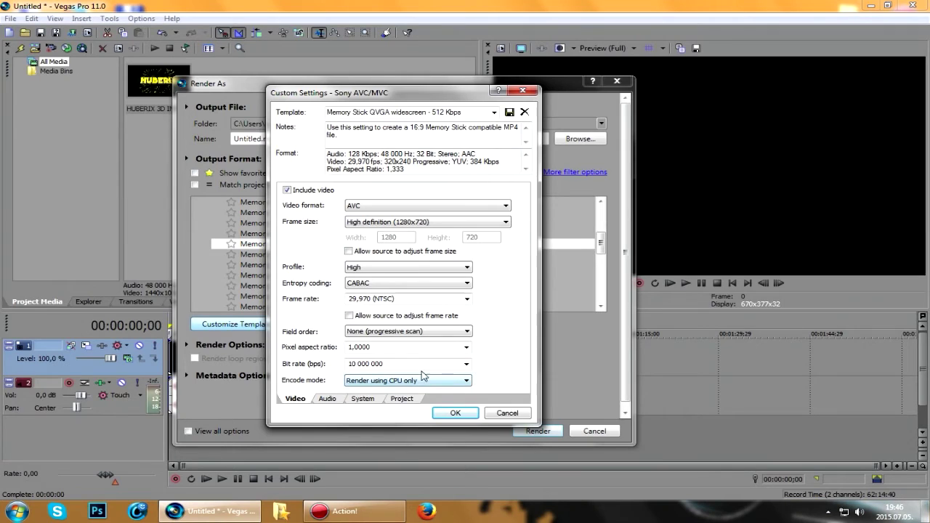
Review the template's audio, system and project settings, and check whether a GPU is available.
left_click(327, 399)
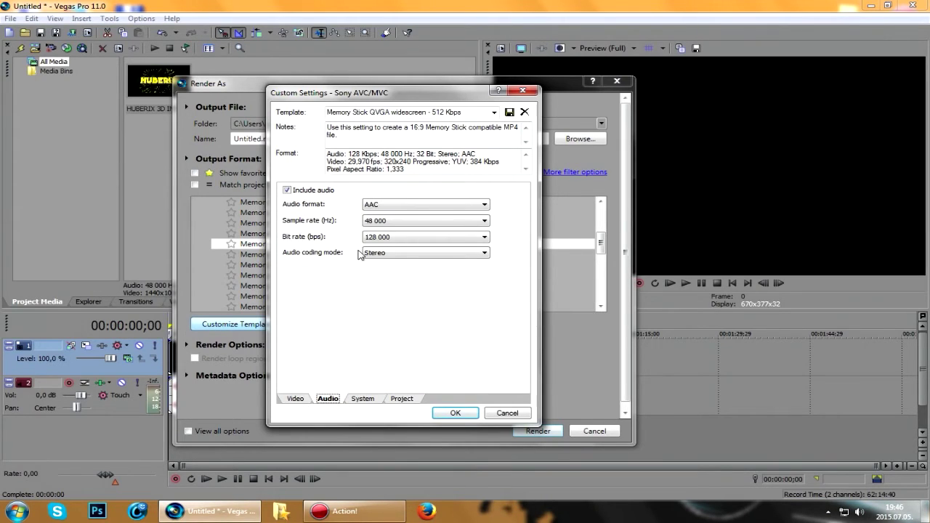
left_click(357, 400)
left_click(297, 226)
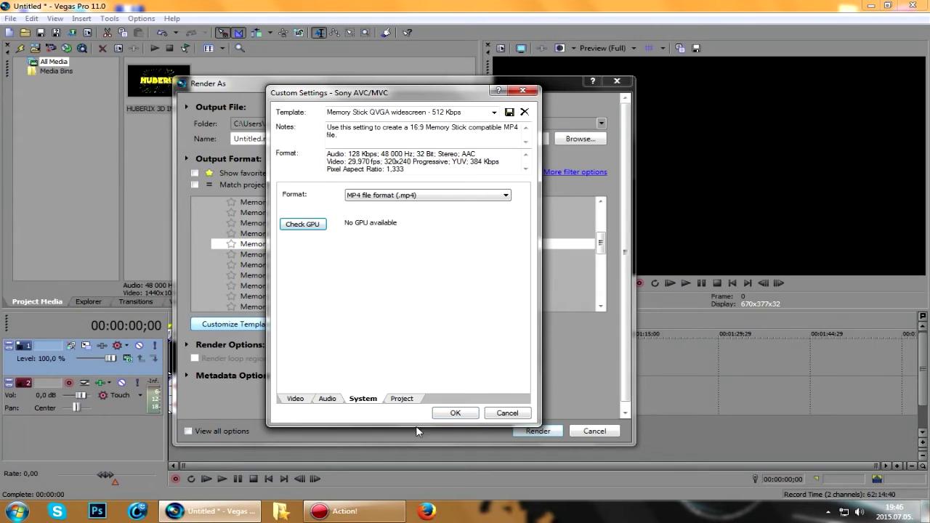
left_click(402, 400)
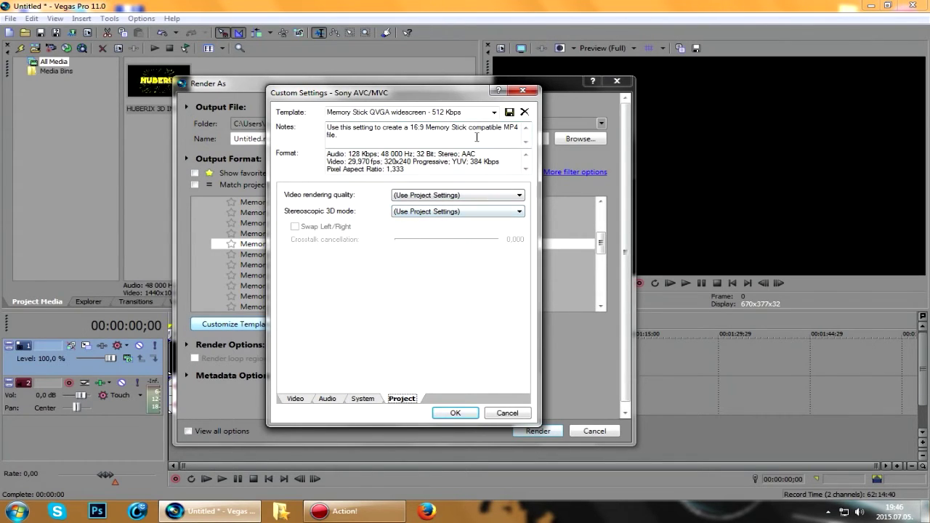
Name the template Gyors renderelés, save it and accept the custom settings.
left_click_drag(480, 112, 324, 114)
key("BackSpace")
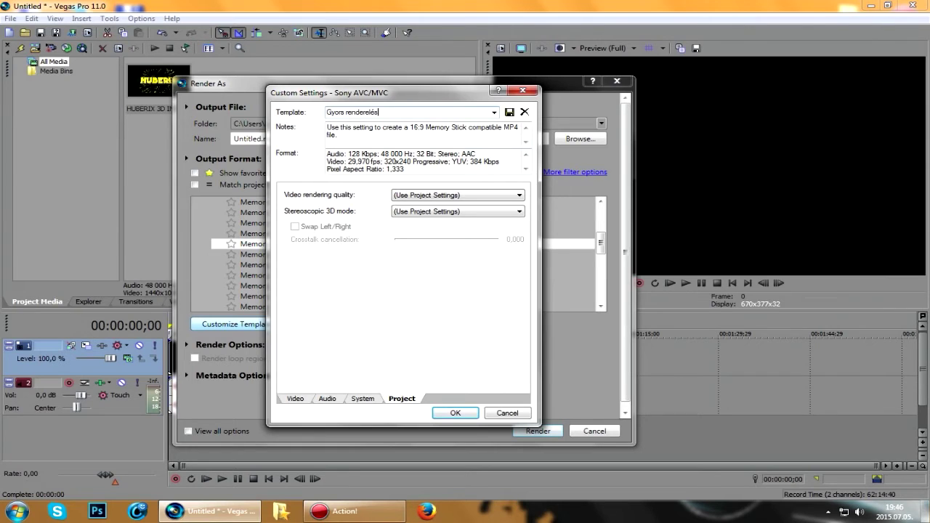
left_click(509, 112)
left_click(444, 413)
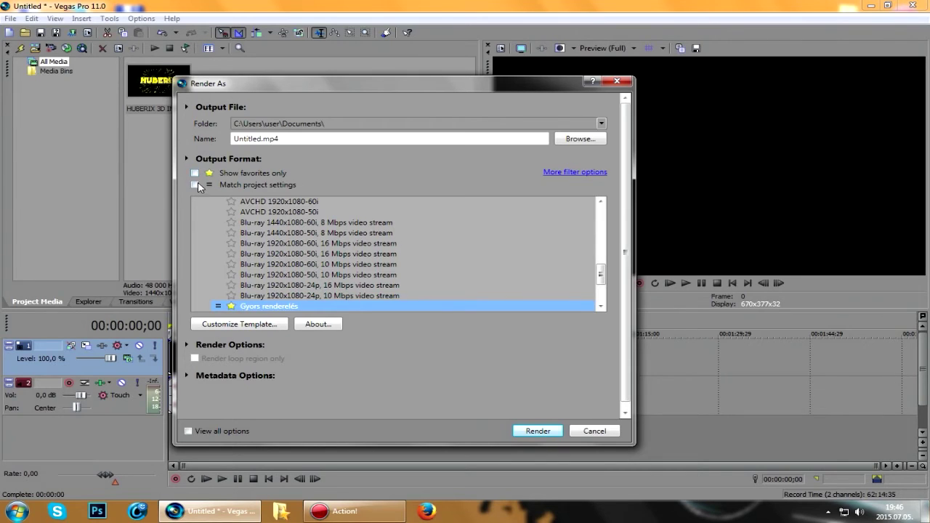
Show only favorite templates and render the project as Untitled.mp4 with the Gyors renderelés template.
left_click(195, 174)
left_click(268, 213)
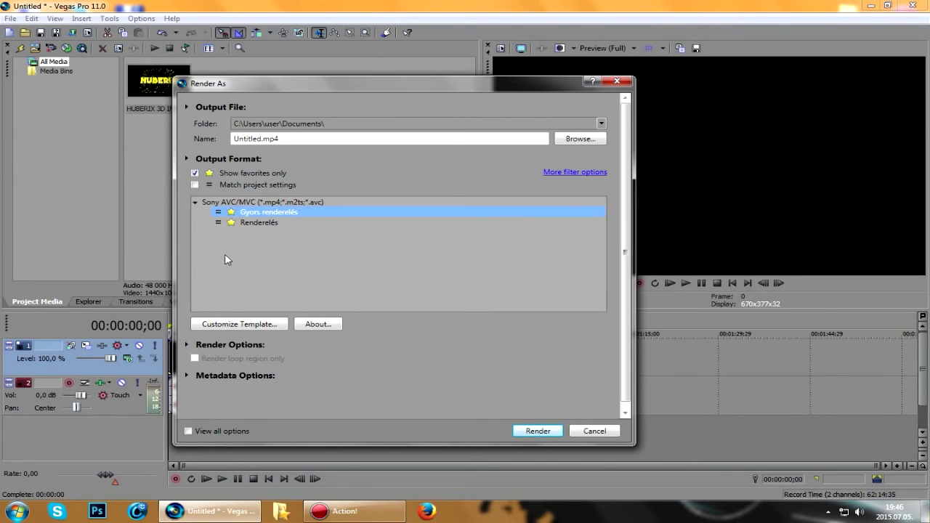
left_click(538, 432)
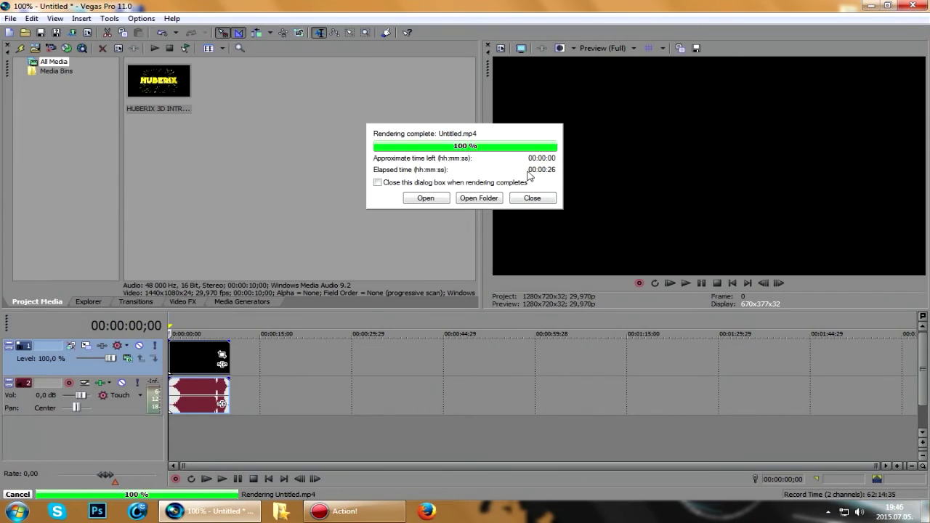
Open the folder containing the rendered file and close Vegas Pro without saving the project.
left_click(464, 199)
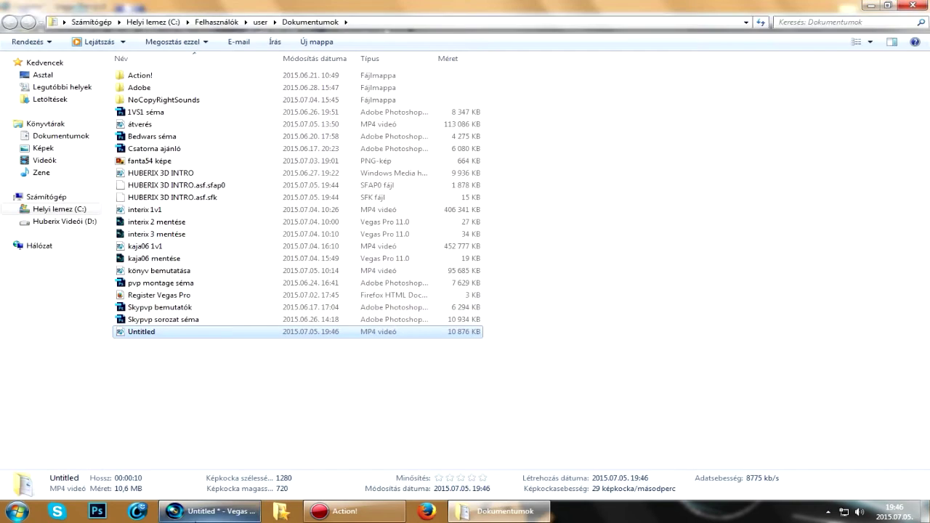
left_click(218, 511)
left_click(913, 5)
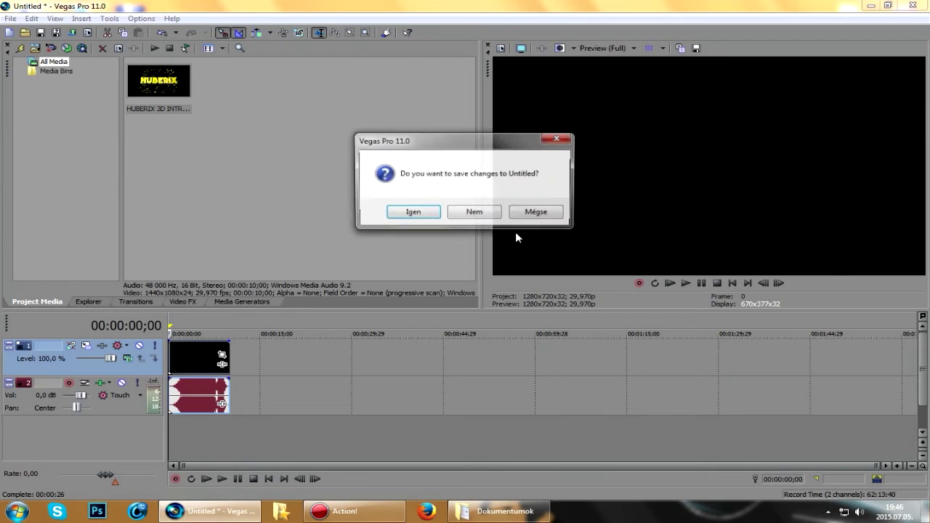
left_click(485, 211)
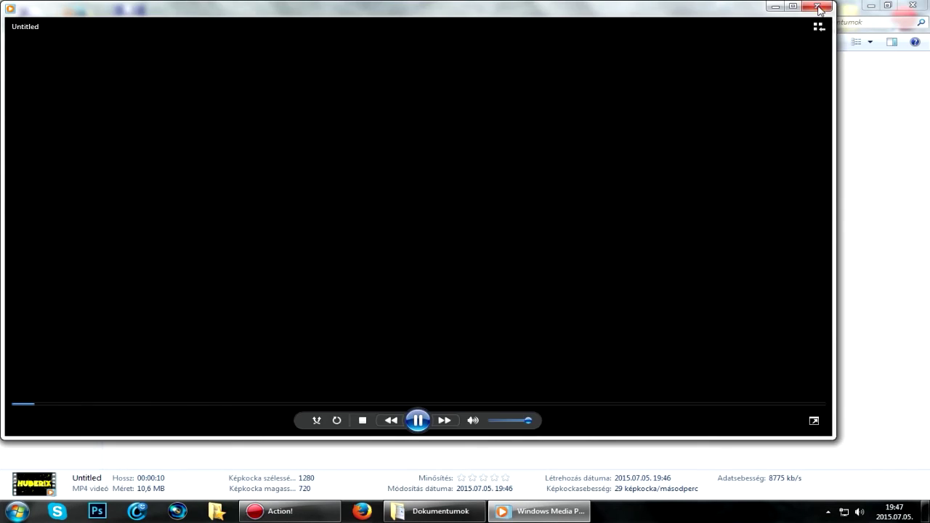
Watch the rendered Untitled video in a maximized player window and close the player.
left_click(792, 6)
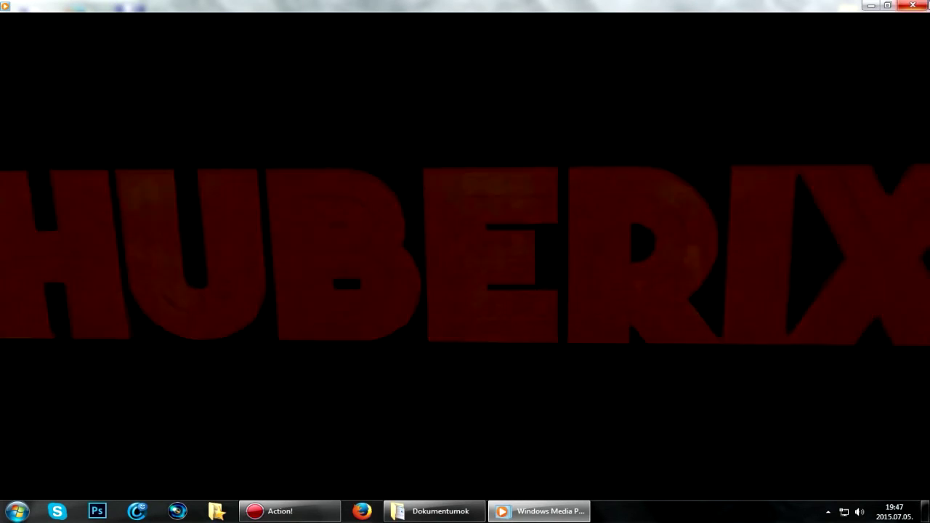
left_click(913, 5)
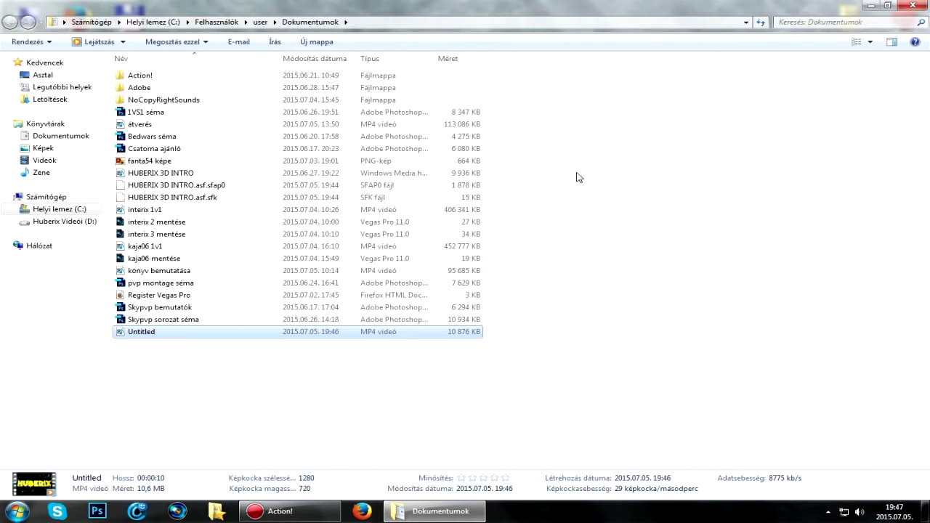
left_click_drag(346, 374, 170, 339)
left_click_drag(175, 375, 181, 383)
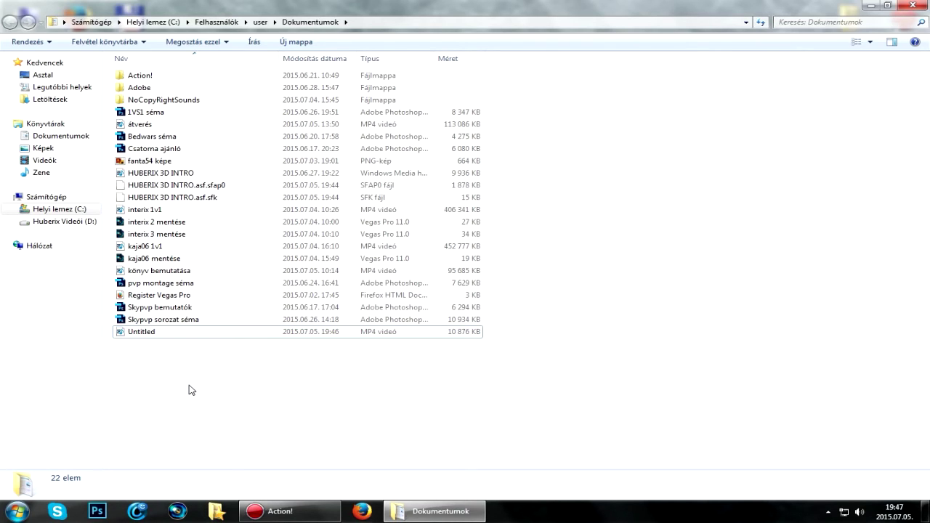
left_click(158, 336)
left_click_drag(171, 390, 209, 374)
key("ctrl+a")
left_click(529, 400)
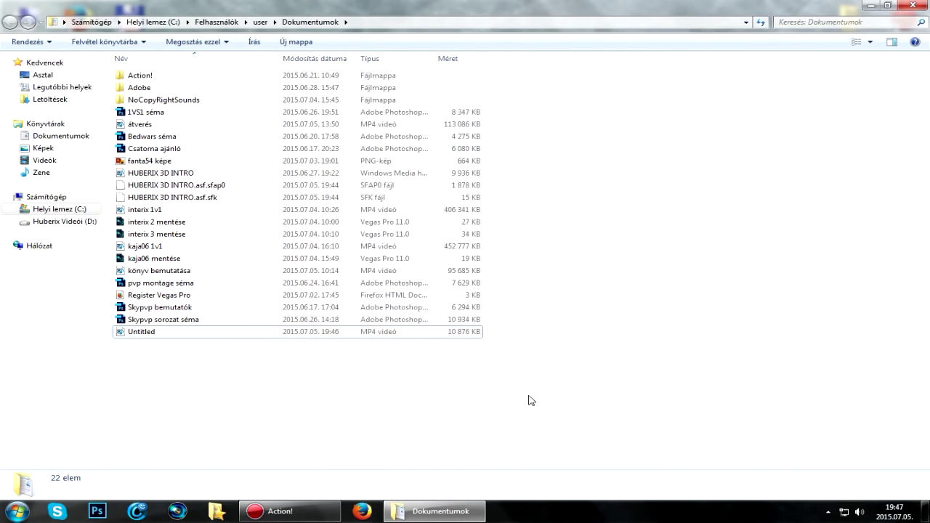